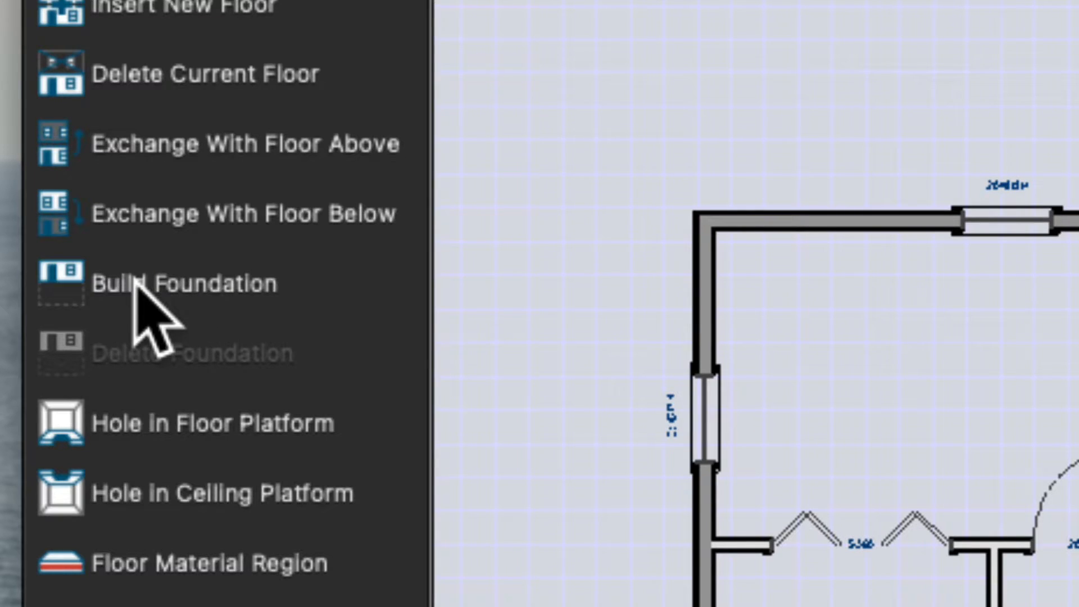
# Step: Build a walls-with-footings foundation derived from the 1st floor plan, with a minimum stem wall height of 8'
pyautogui.click(135, 280)
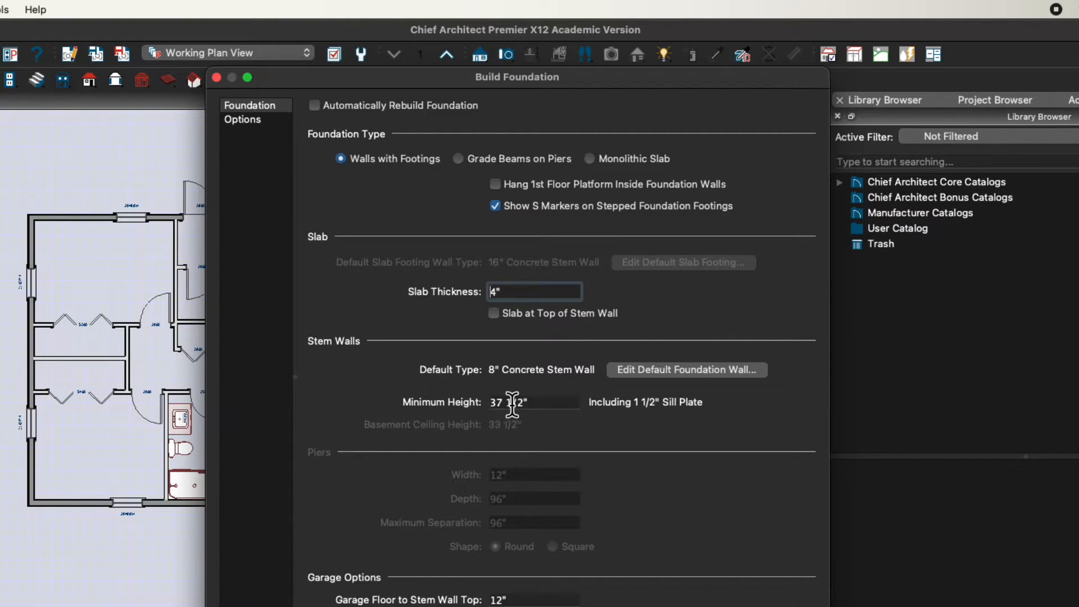
pyautogui.press('Tab')
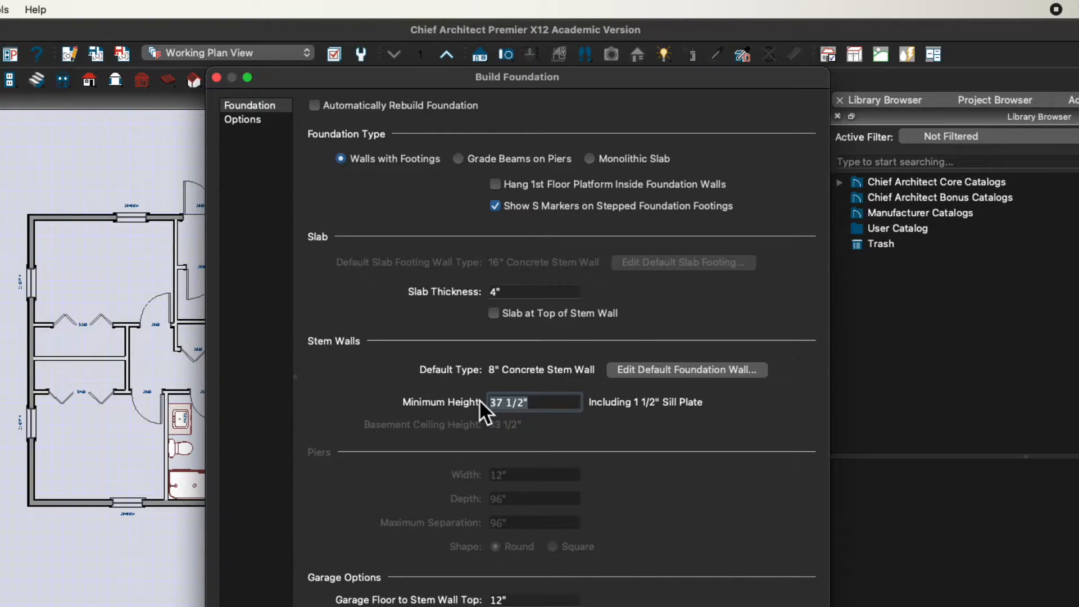
pyautogui.write('8')
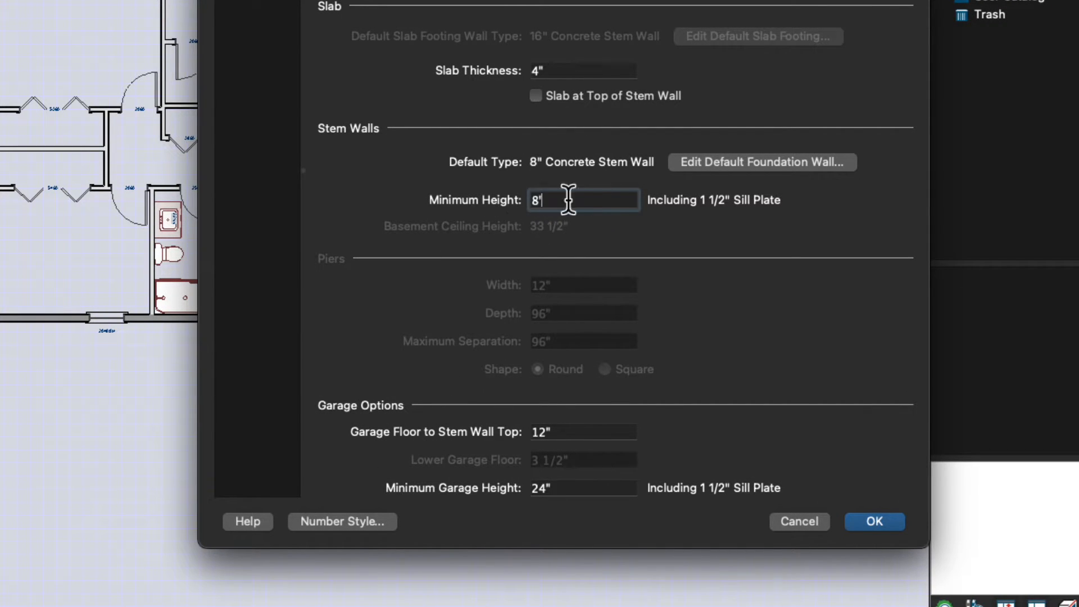
pyautogui.click(872, 520)
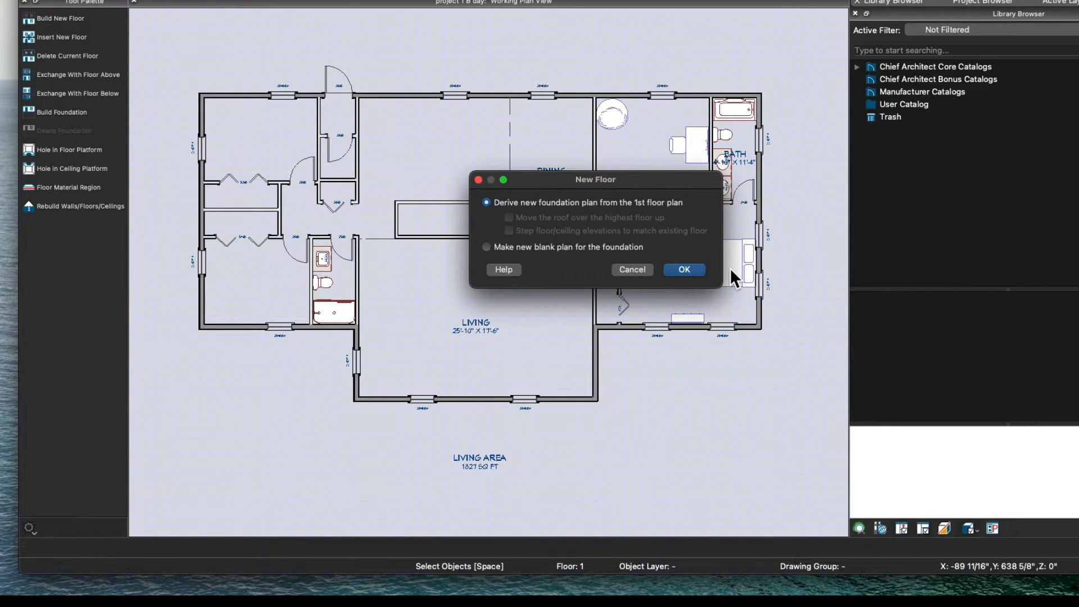
pyautogui.click(690, 270)
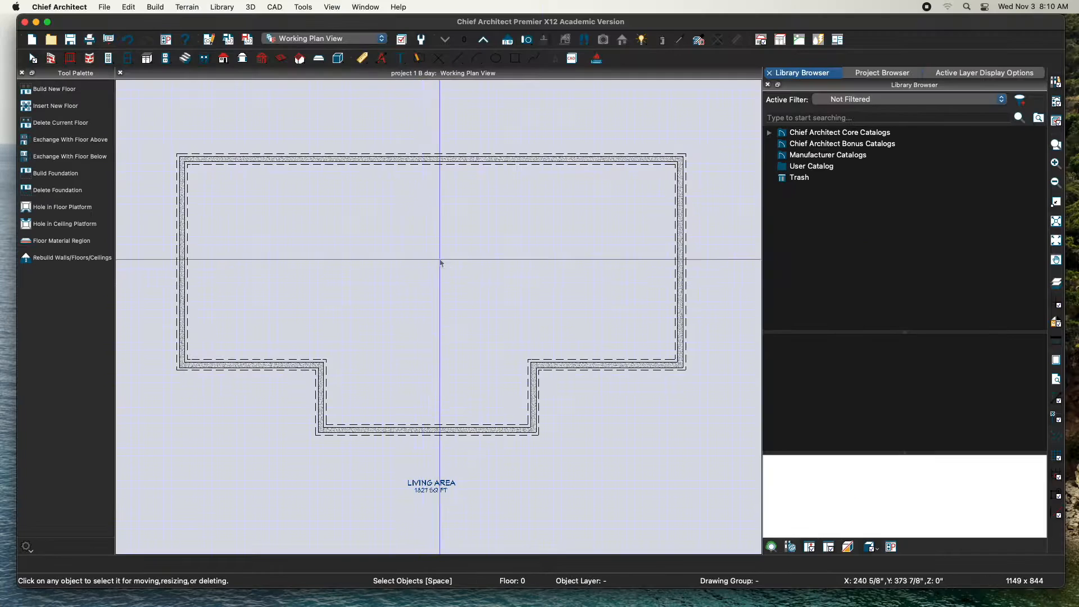
# Step: Create a Perspective Floor Overview of the foundation and examine its stem walls, footings and interior from outside and above
pyautogui.click(525, 41)
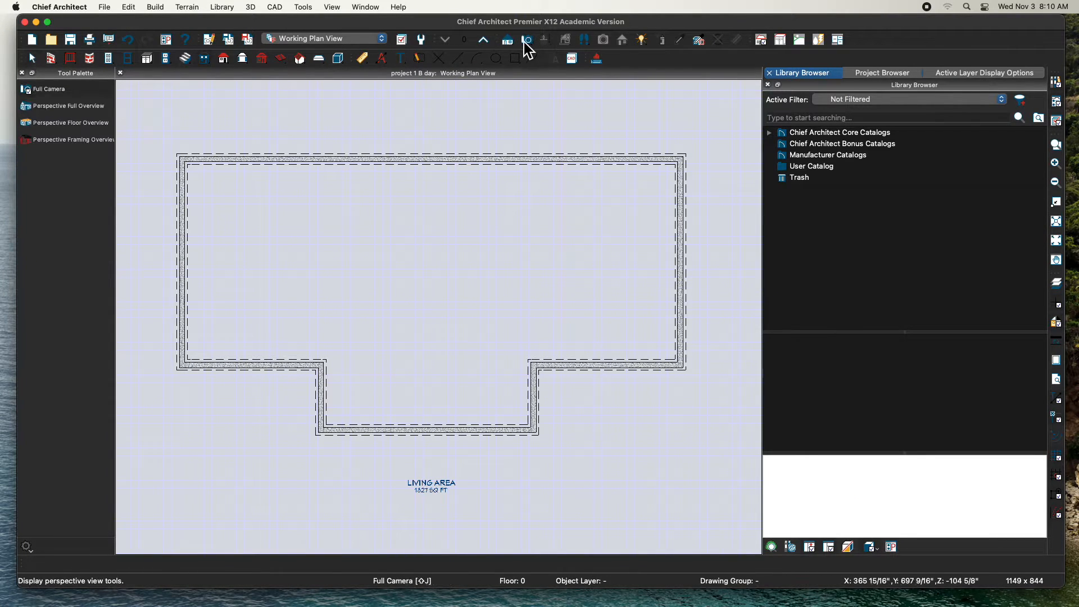
pyautogui.click(57, 125)
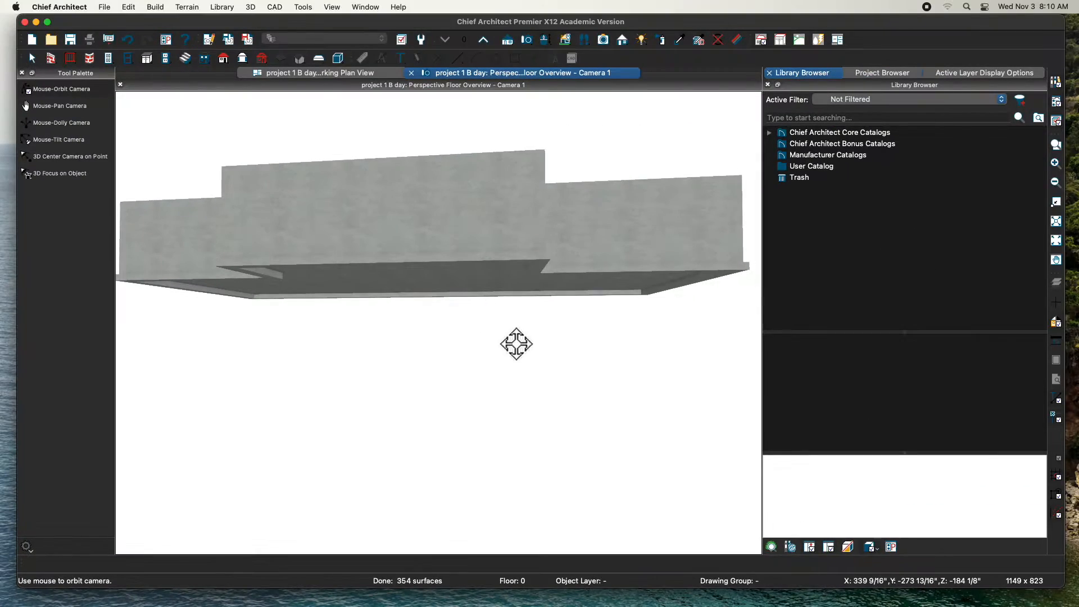
pyautogui.moveTo(516, 343); pyautogui.dragTo(630, 391)
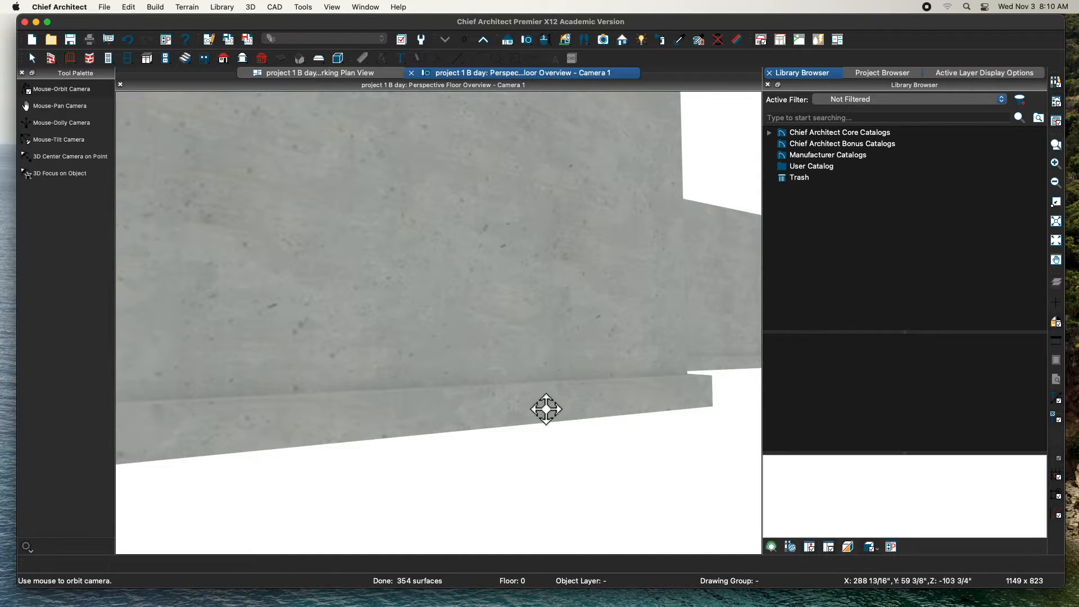
pyautogui.moveTo(541, 405); pyautogui.dragTo(555, 334)
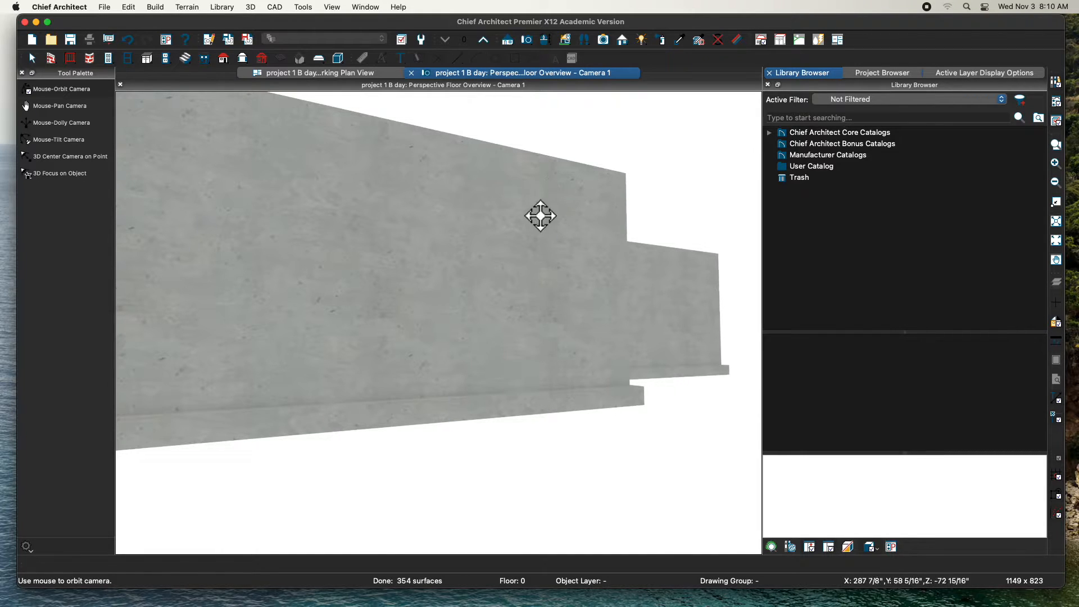
pyautogui.moveTo(439, 322); pyautogui.dragTo(605, 314)
pyautogui.moveTo(529, 253)
pyautogui.mouseDown()
pyautogui.moveTo(541, 345)
pyautogui.moveTo(522, 176)
pyautogui.moveTo(548, 245)
pyautogui.mouseUp()
pyautogui.moveTo(587, 419); pyautogui.dragTo(468, 371)
pyautogui.scroll(-5, 469, 369)
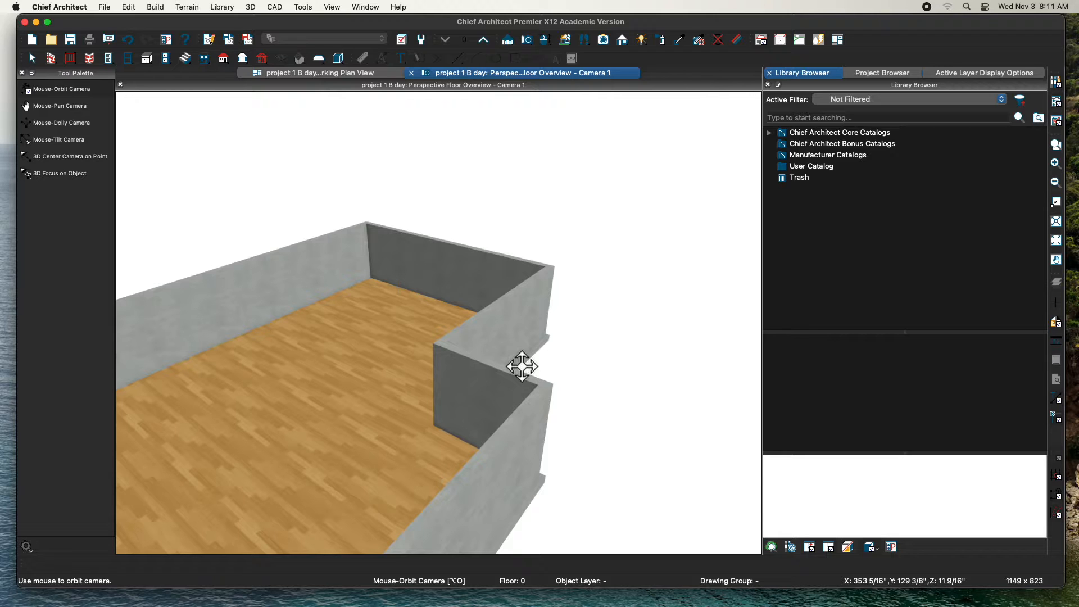
pyautogui.scroll(-2, 509, 332)
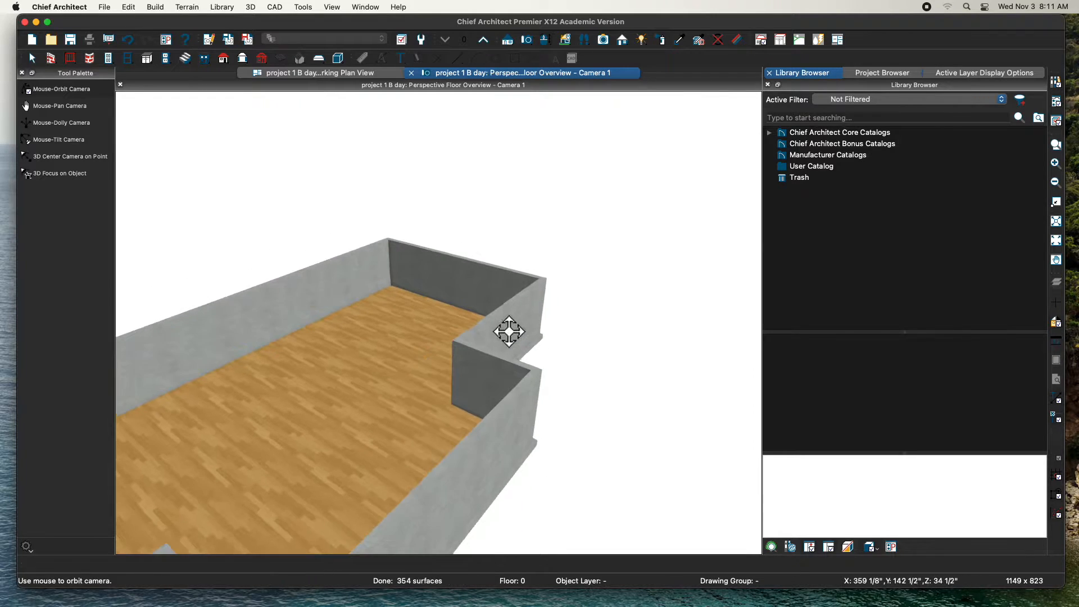
pyautogui.scroll(5, 507, 329)
pyautogui.moveTo(511, 318); pyautogui.dragTo(642, 306)
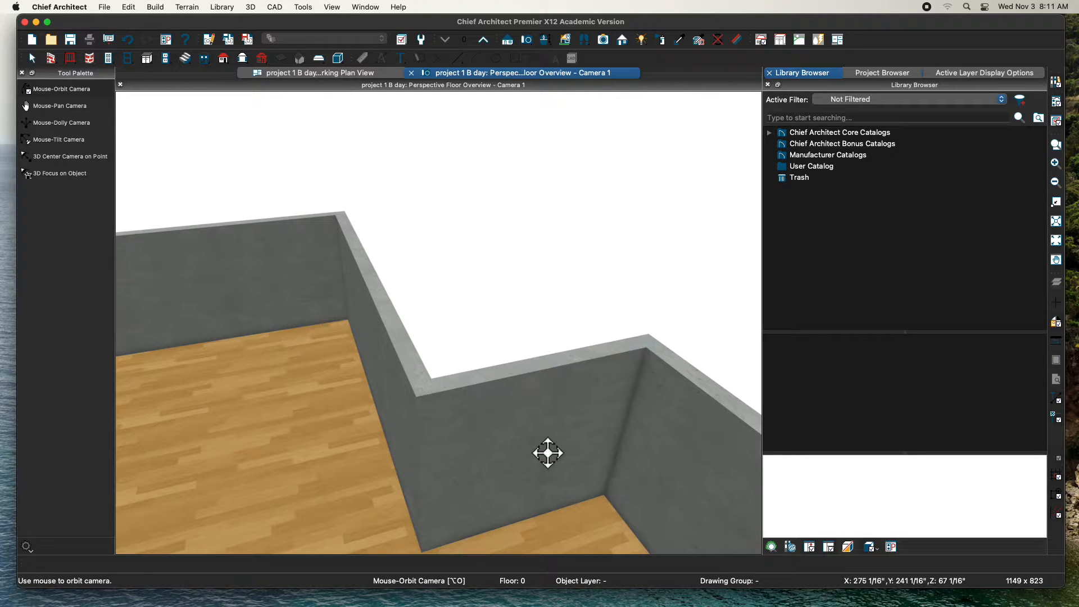
pyautogui.moveTo(562, 362); pyautogui.dragTo(303, 349)
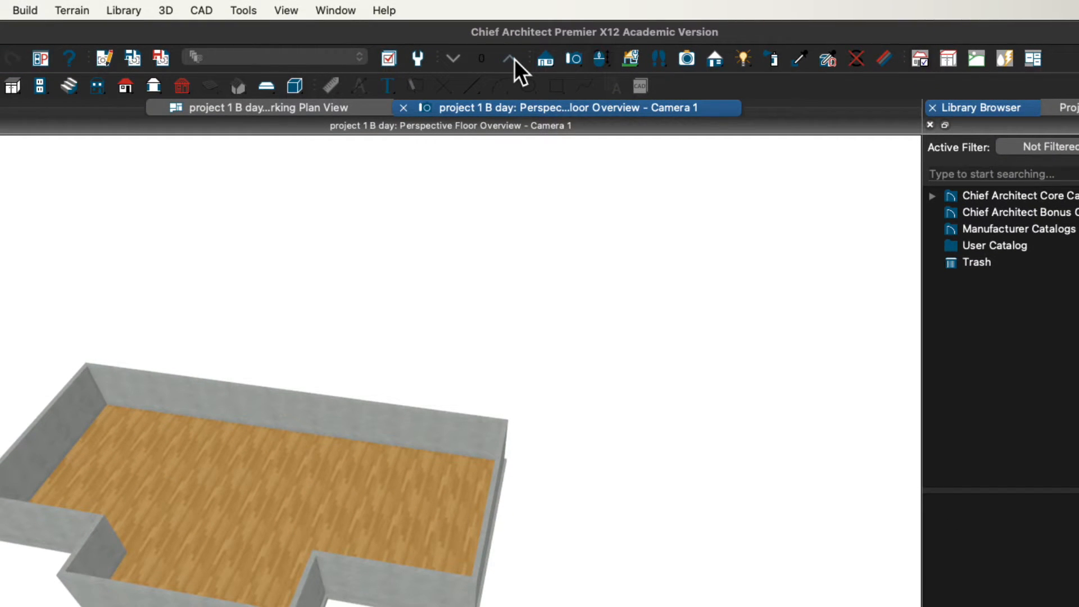
# Step: Show floor 1 in the perspective overview, examine how the rooms sit on the foundation walls, and return to floor 0
pyautogui.click(514, 59)
pyautogui.scroll(-1, 408, 441)
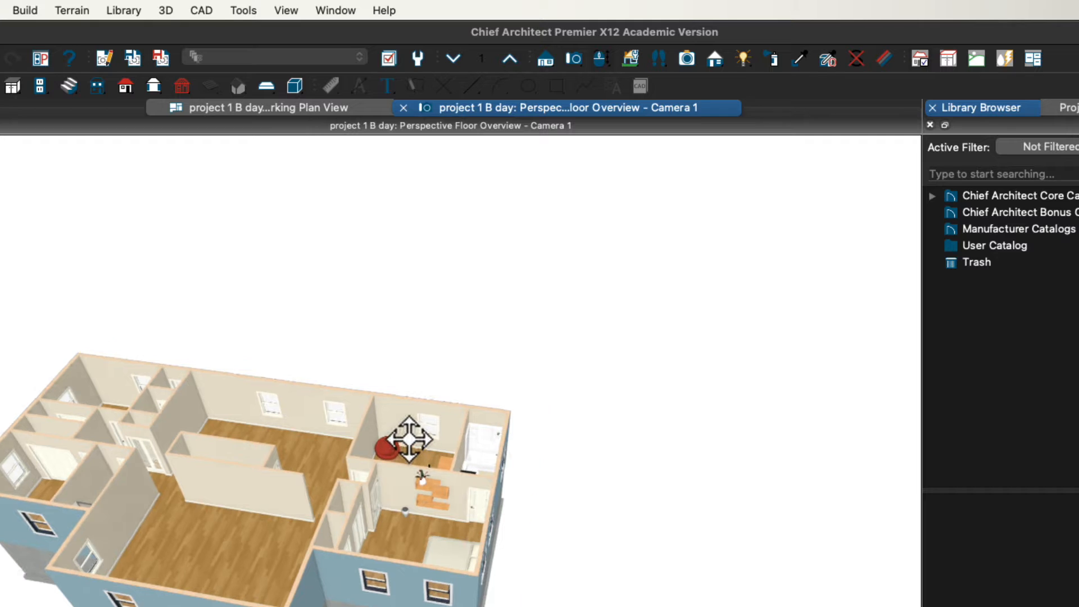
pyautogui.scroll(4, 408, 441)
pyautogui.scroll(-5, 408, 441)
pyautogui.moveTo(301, 482); pyautogui.dragTo(247, 382)
pyautogui.scroll(3, 356, 264)
pyautogui.scroll(-5, 355, 264)
pyautogui.scroll(3, 277, 583)
pyautogui.moveTo(277, 583); pyautogui.dragTo(308, 561)
pyautogui.moveTo(312, 355); pyautogui.dragTo(299, 461)
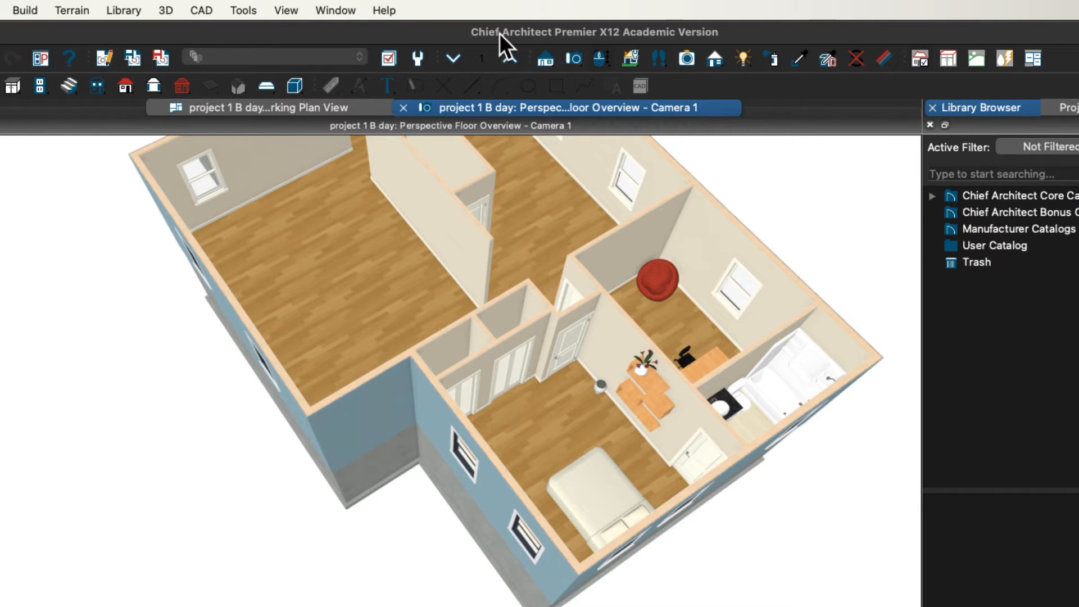
pyautogui.click(453, 58)
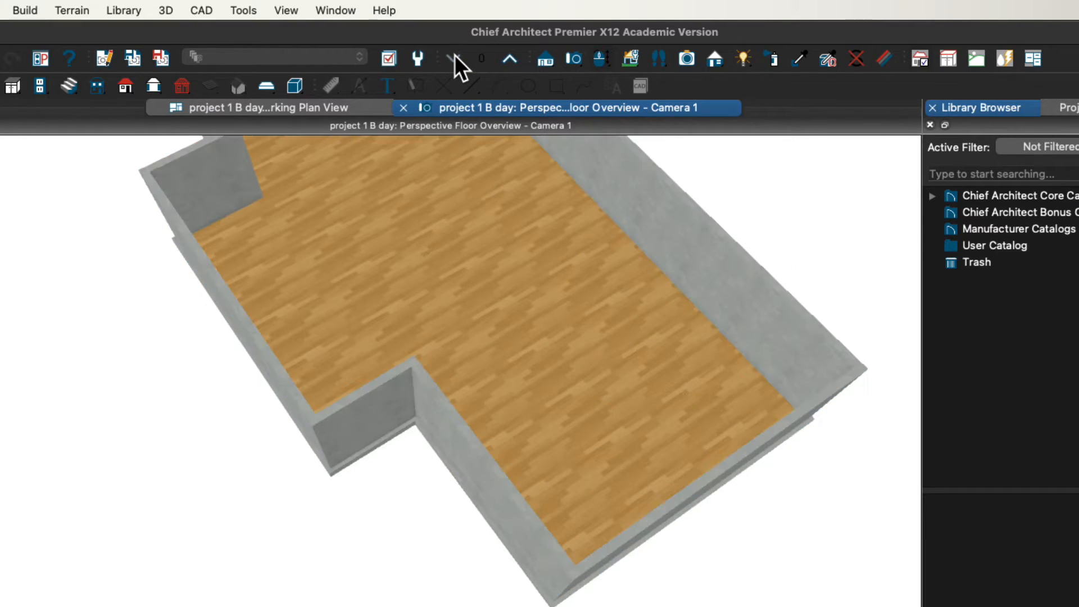
# Step: In the foundation plan view, widen the drawing area, turn on the reference display of floor 1, and activate Select Objects
pyautogui.click(248, 109)
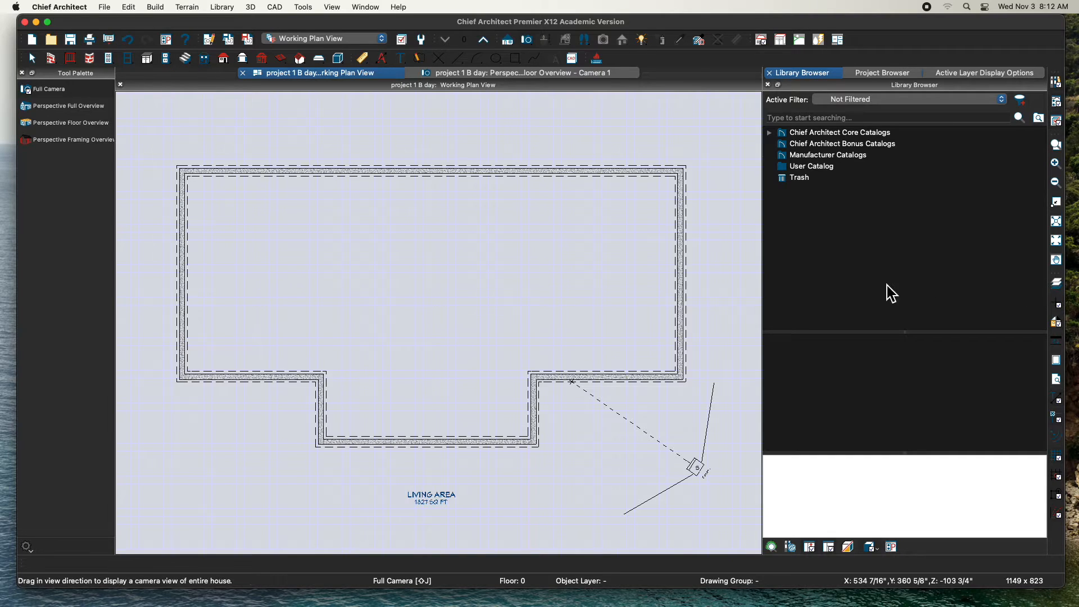
pyautogui.moveTo(770, 282); pyautogui.dragTo(893, 289)
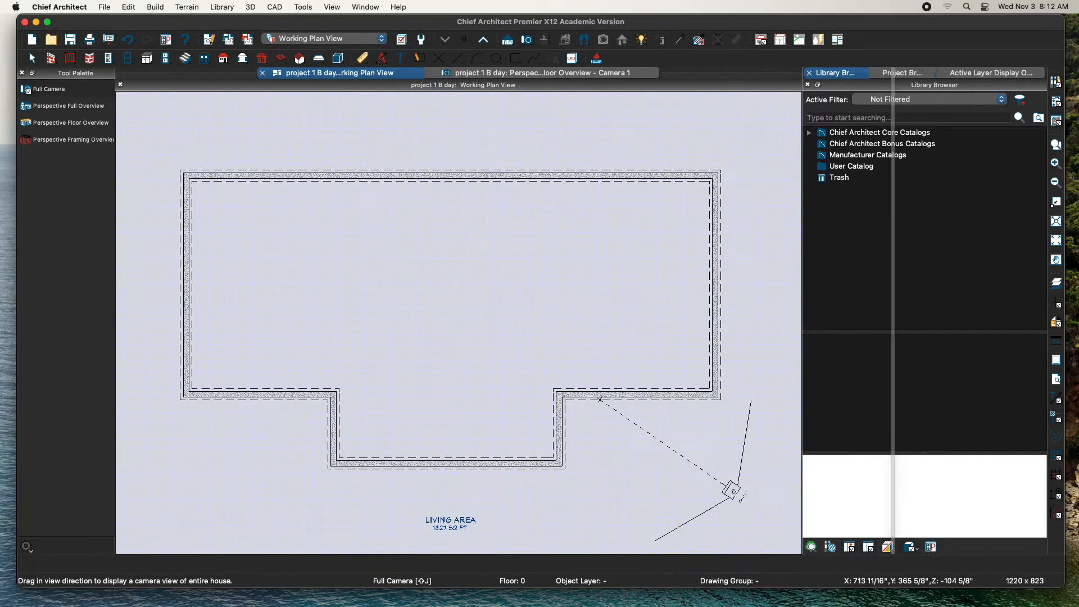
pyautogui.click(1061, 289)
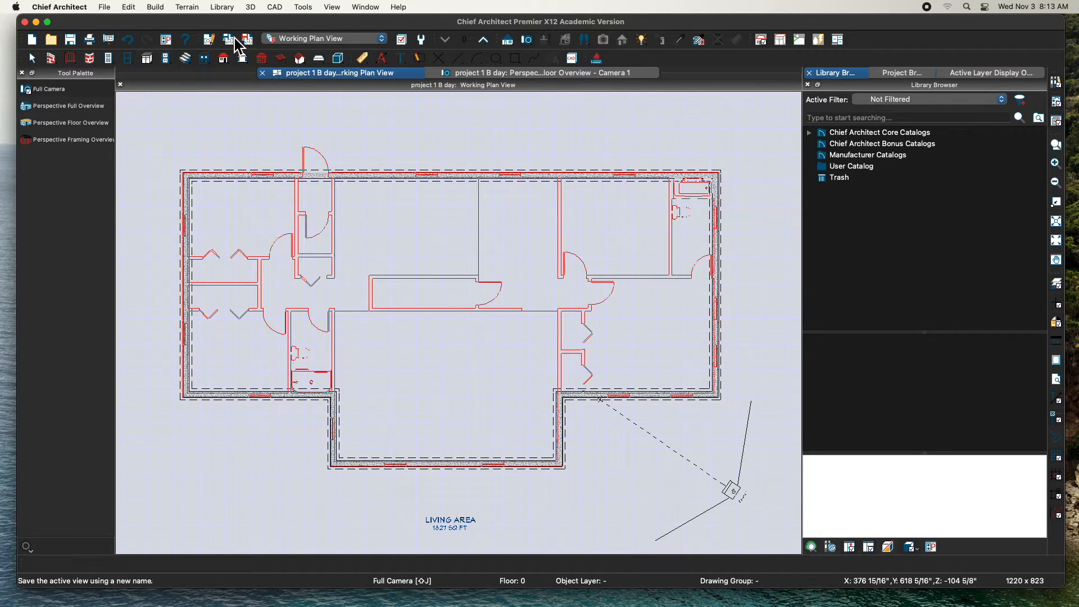
pyautogui.click(33, 59)
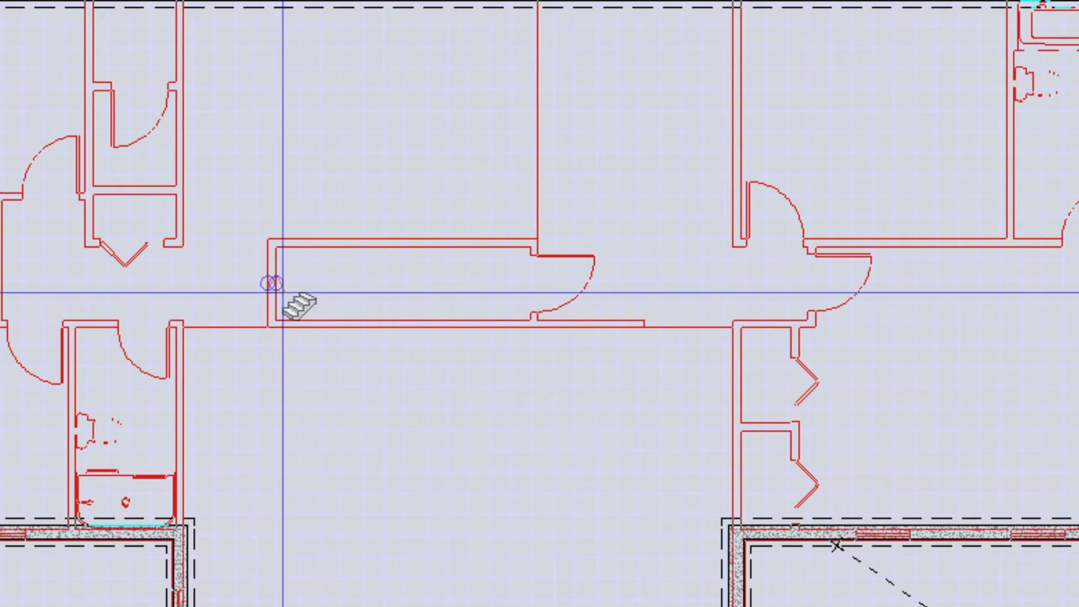
# Step: Draw a trial straight staircase inside the referenced stairwell walls up to the door, and delete it
pyautogui.scroll(5, 276, 291)
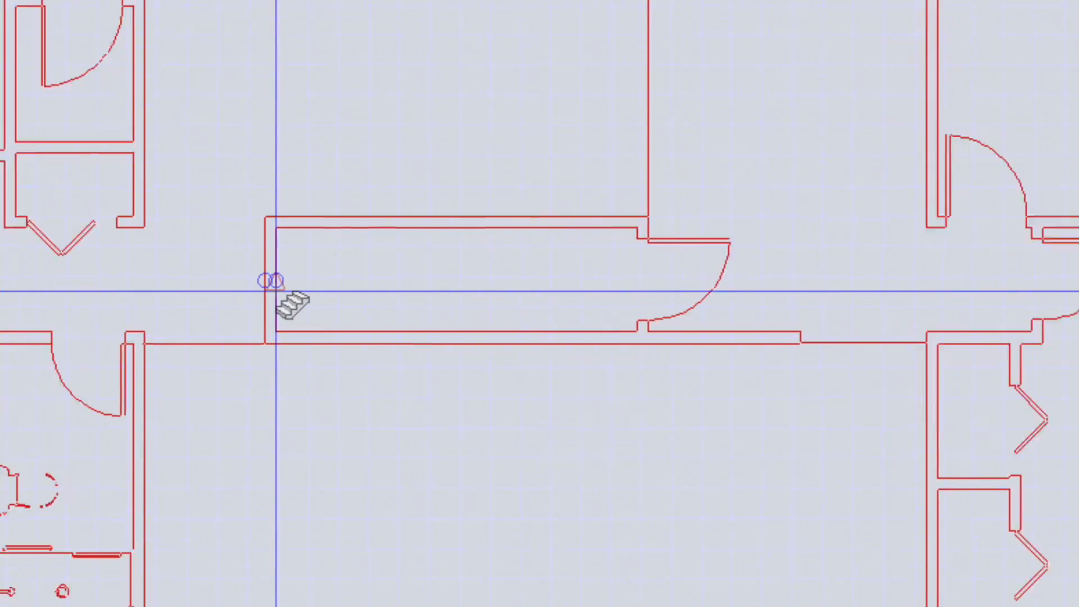
pyautogui.scroll(-4, 276, 291)
pyautogui.click(276, 282)
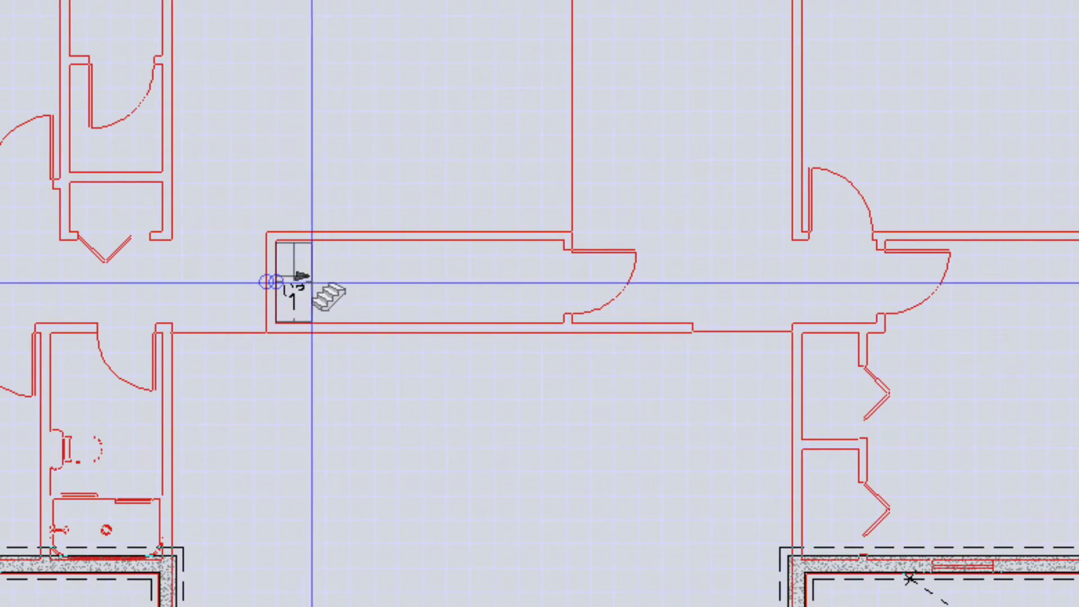
pyautogui.click(564, 282)
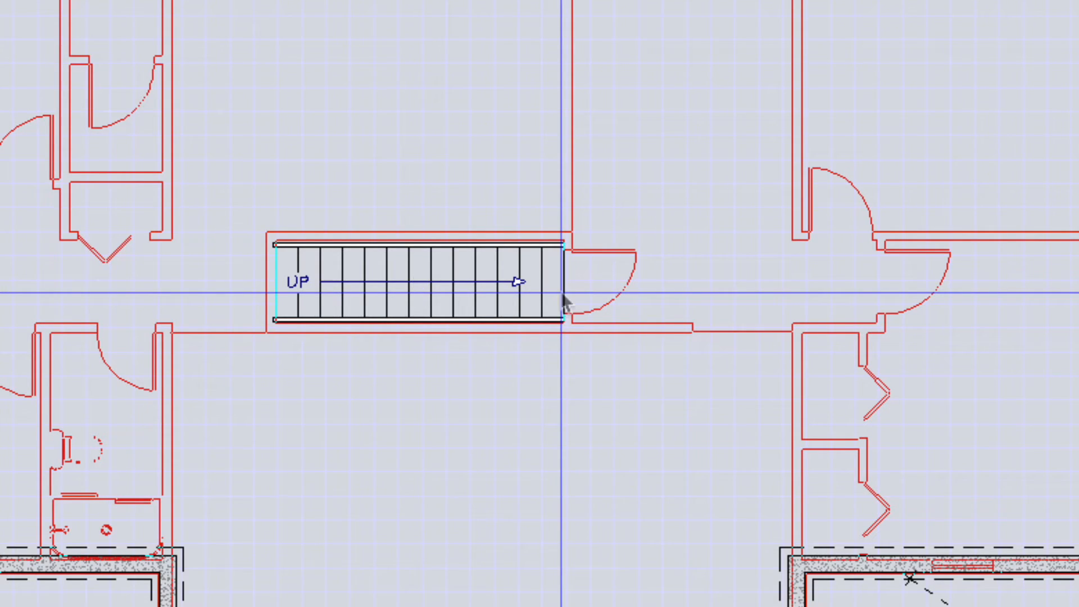
pyautogui.click(497, 303)
pyautogui.press('Delete')
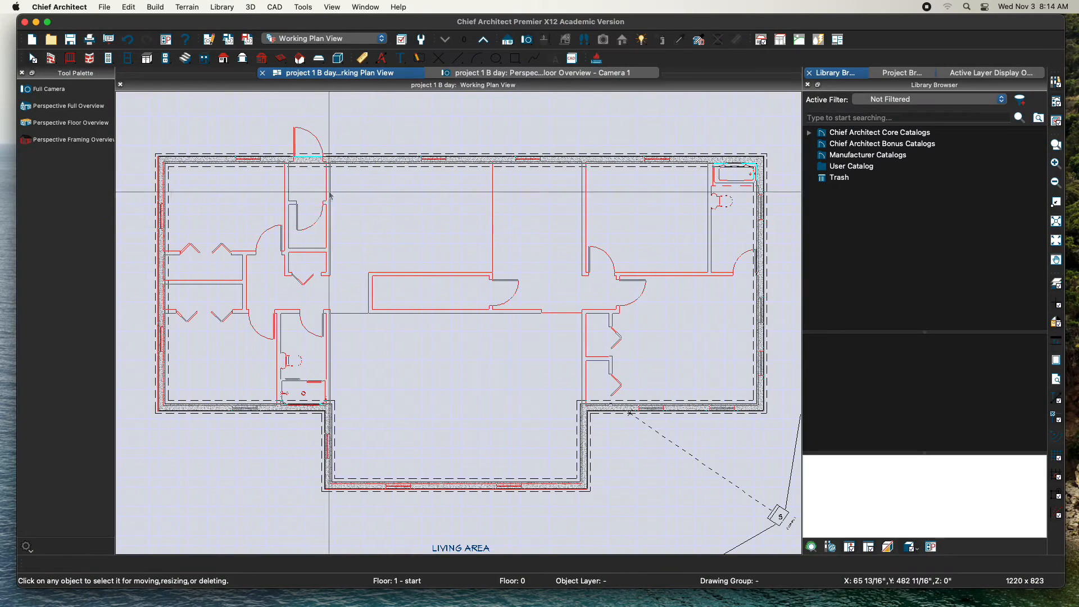
# Step: Draw a straight staircase about 12' long on the foundation floor, rising from the closed end of the stairwell to its door
pyautogui.click(186, 59)
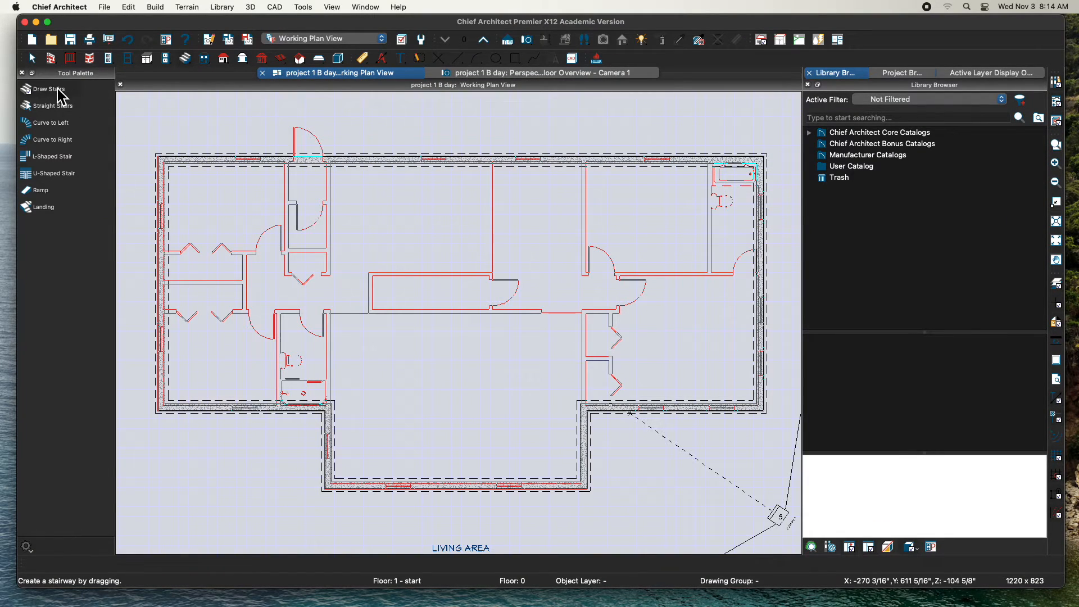
pyautogui.scroll(3, 374, 292)
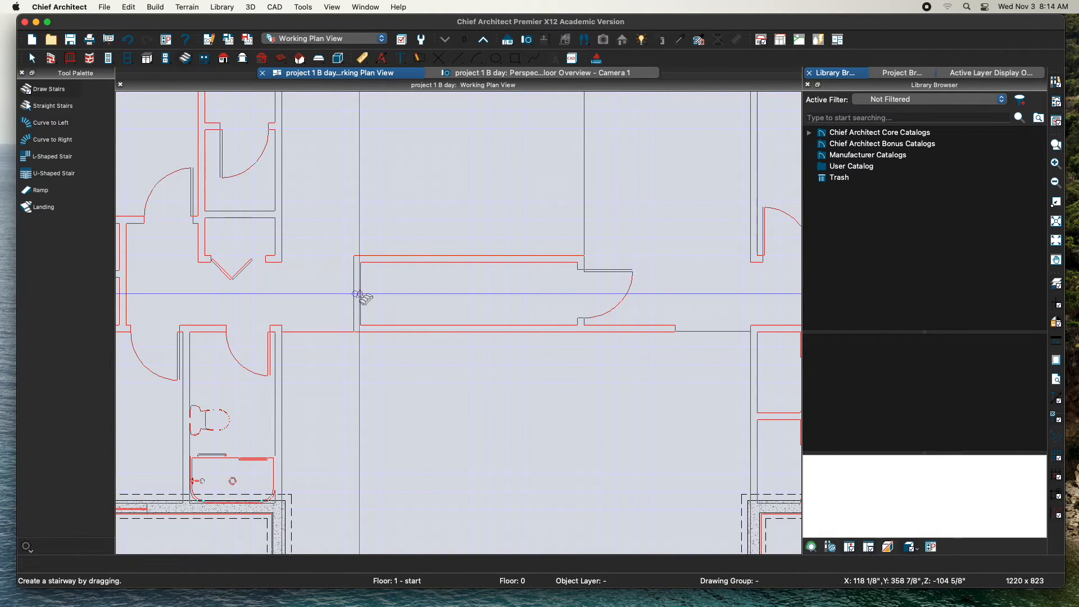
pyautogui.moveTo(368, 293); pyautogui.dragTo(582, 292)
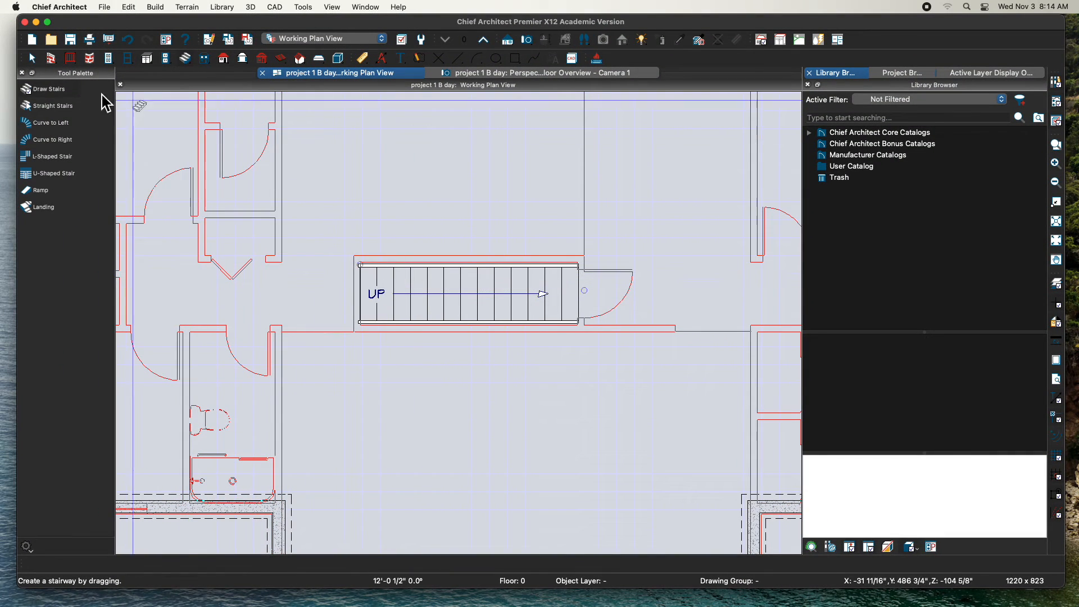
pyautogui.click(35, 59)
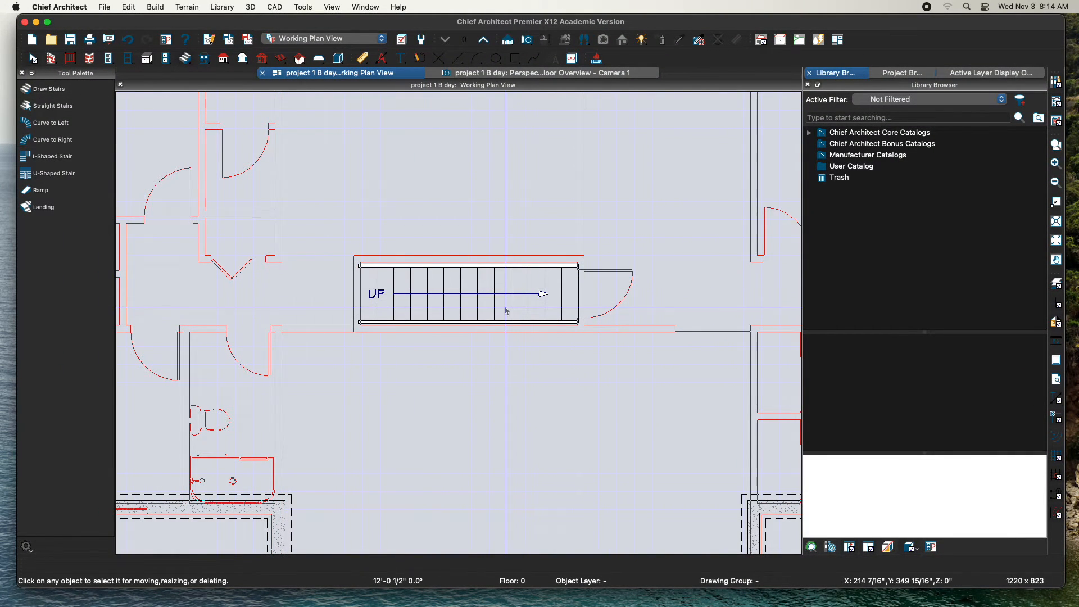
# Step: Switch the plan to floor 1 and turn off the reference display of the other floor
pyautogui.scroll(-1, 498, 309)
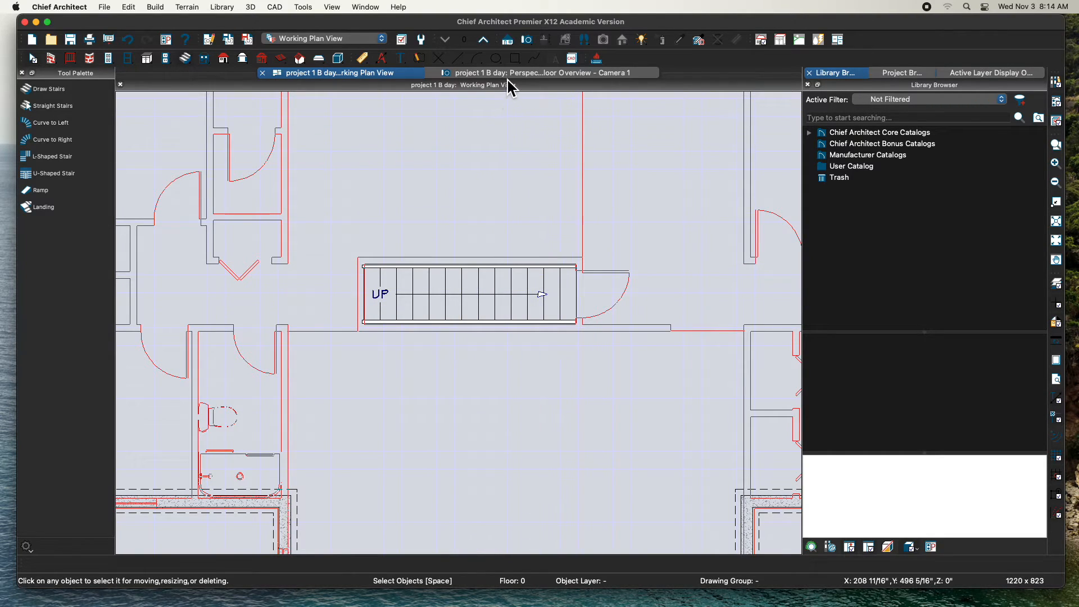
pyautogui.click(485, 41)
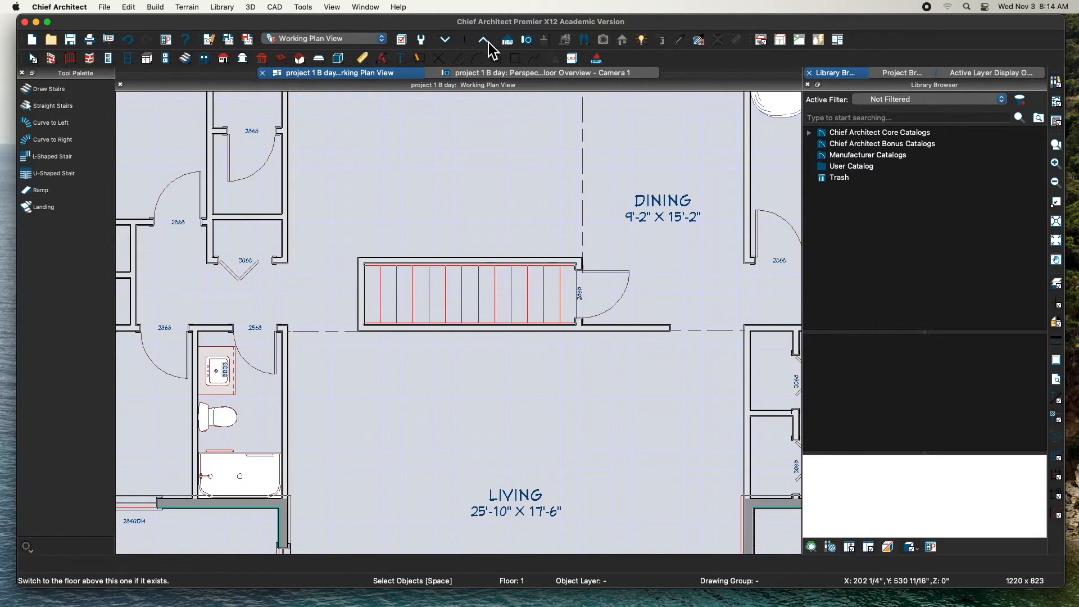
pyautogui.click(1059, 284)
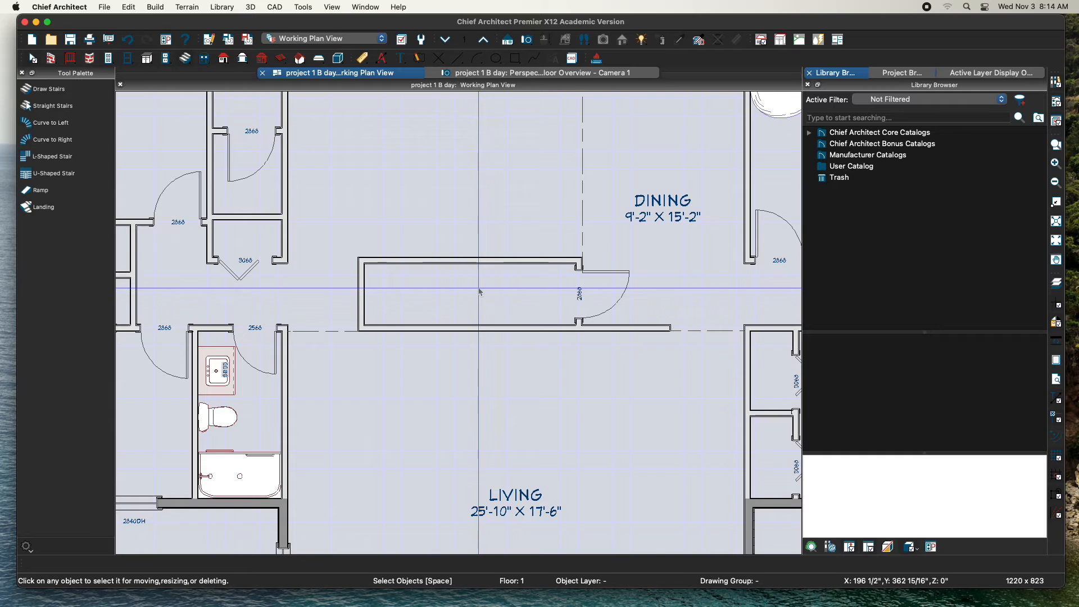
# Step: Examine the stairwell on floor 1 in the perspective overview, looking at where the stairs meet the floor, and return to the plan view
pyautogui.click(511, 73)
pyautogui.moveTo(483, 189); pyautogui.dragTo(511, 246)
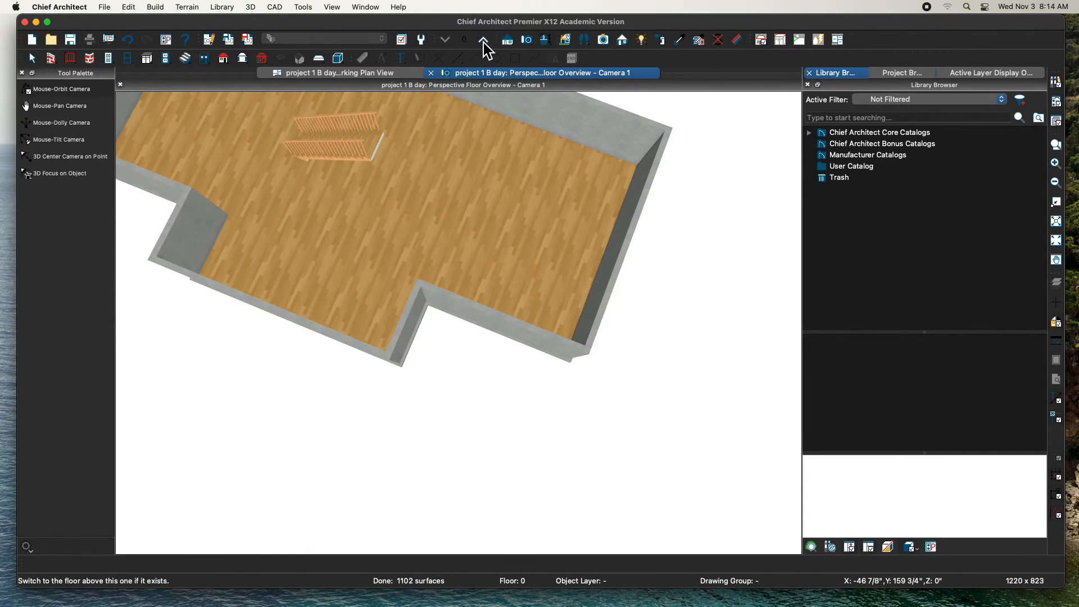
pyautogui.click(483, 40)
pyautogui.scroll(5, 292, 108)
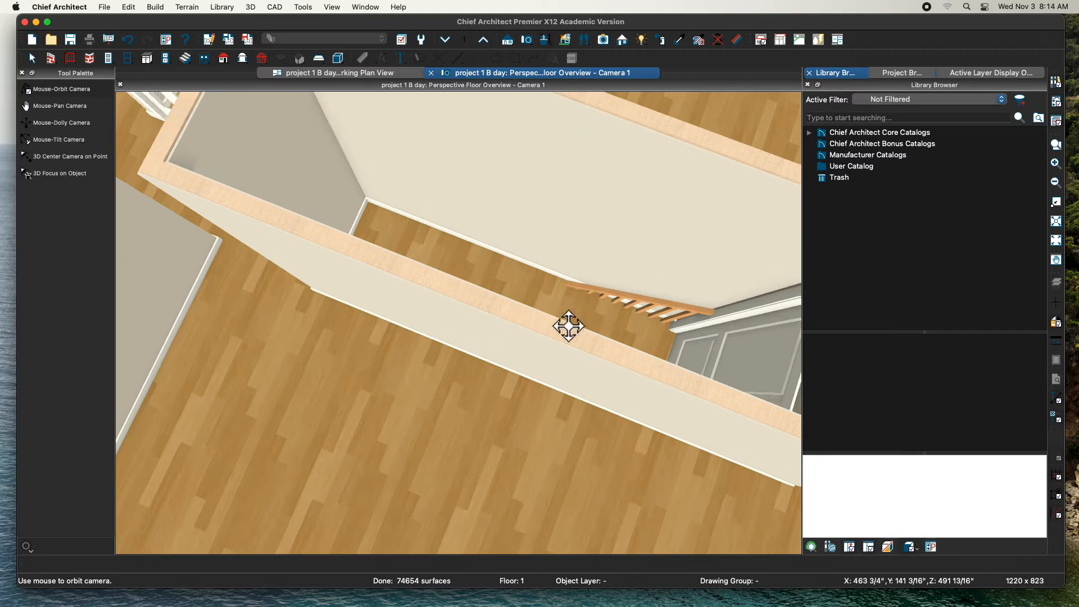
pyautogui.scroll(5, 565, 332)
pyautogui.moveTo(550, 359); pyautogui.dragTo(639, 264)
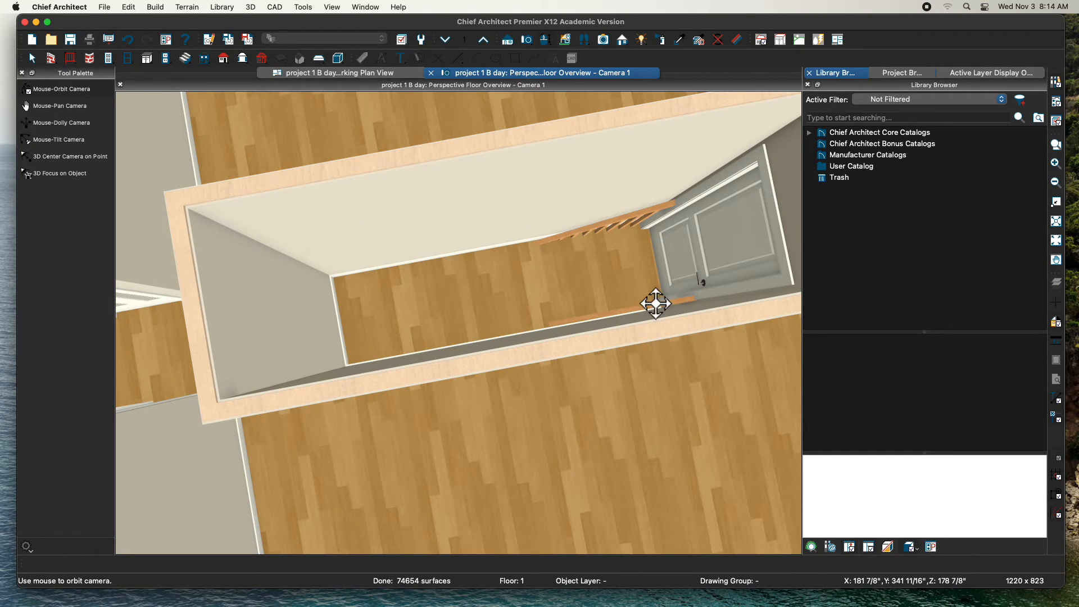
pyautogui.click(346, 73)
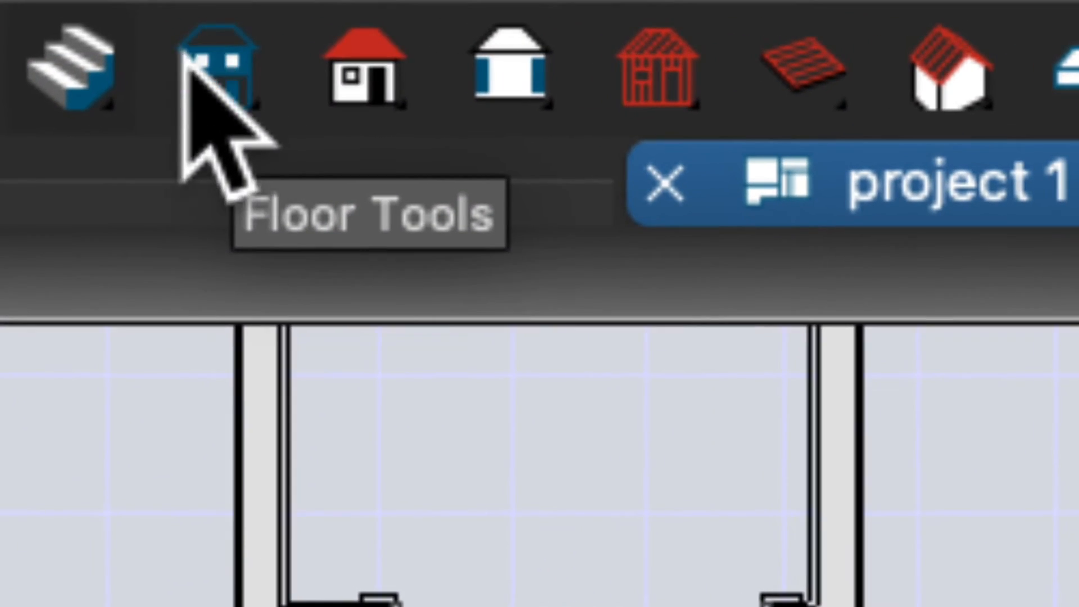
# Step: Place a floor hole about 2' square inside the stairwell on floor 1
pyautogui.click(218, 59)
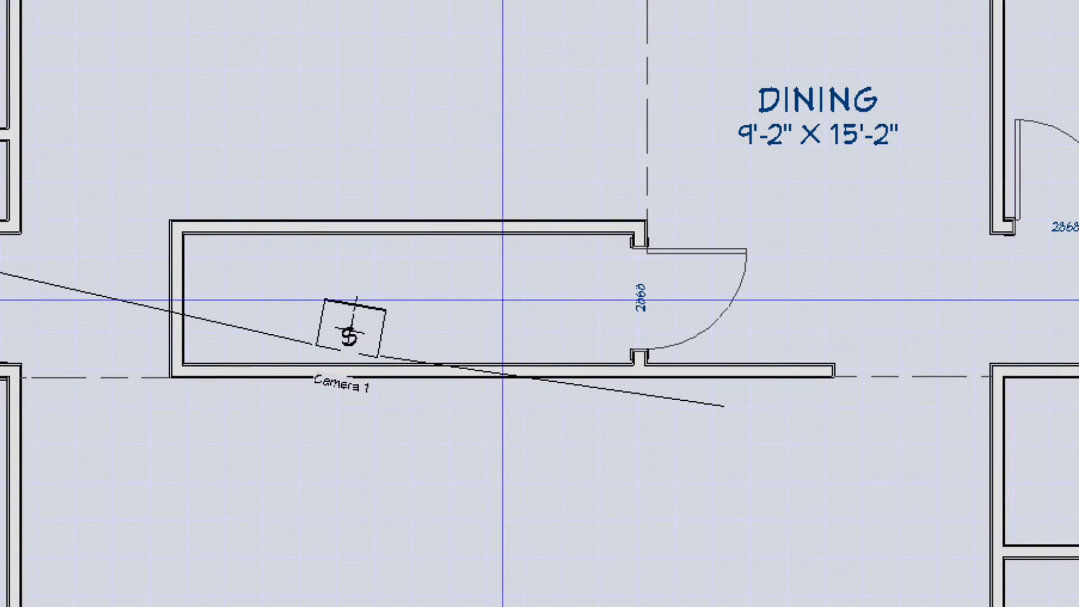
pyautogui.click(514, 295)
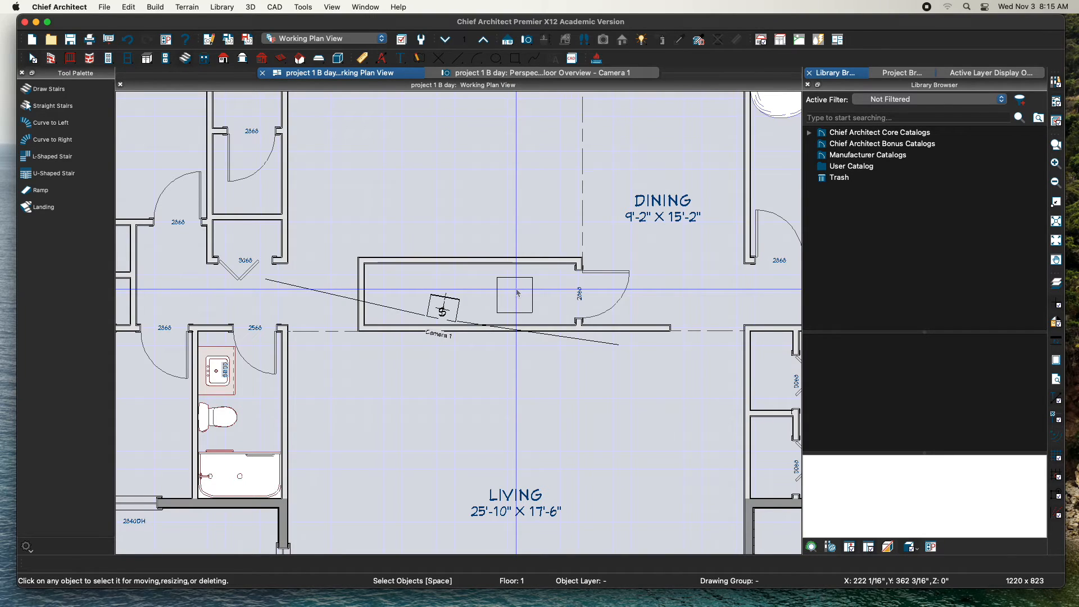
pyautogui.scroll(1, 517, 292)
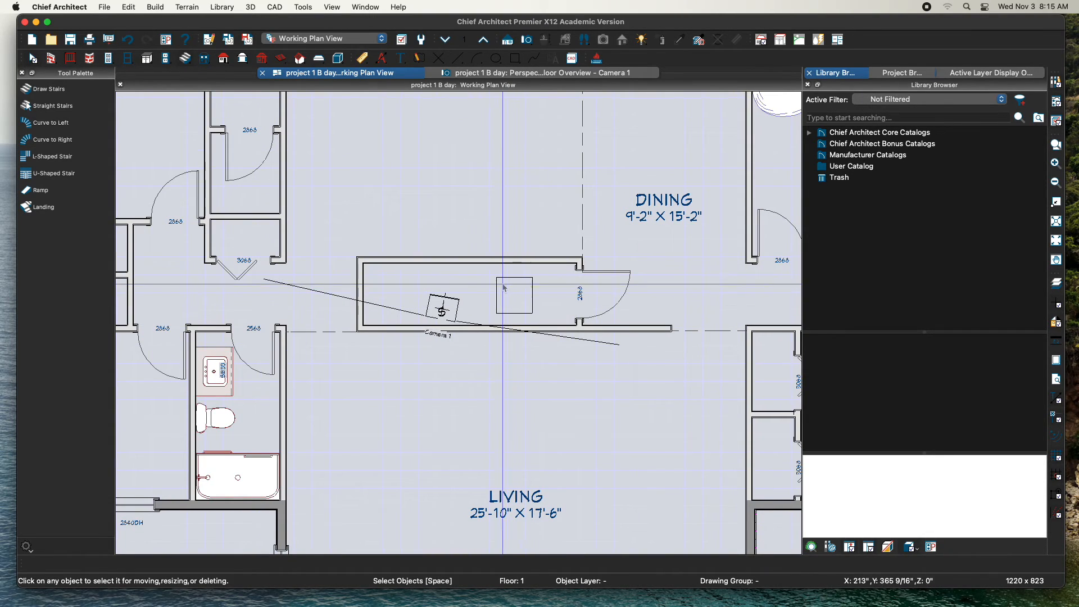
# Step: Stretch the floor hole on all four sides to the stairwell's inner wall faces, 12' long and 3'-5 1/2" wide
pyautogui.click(498, 293)
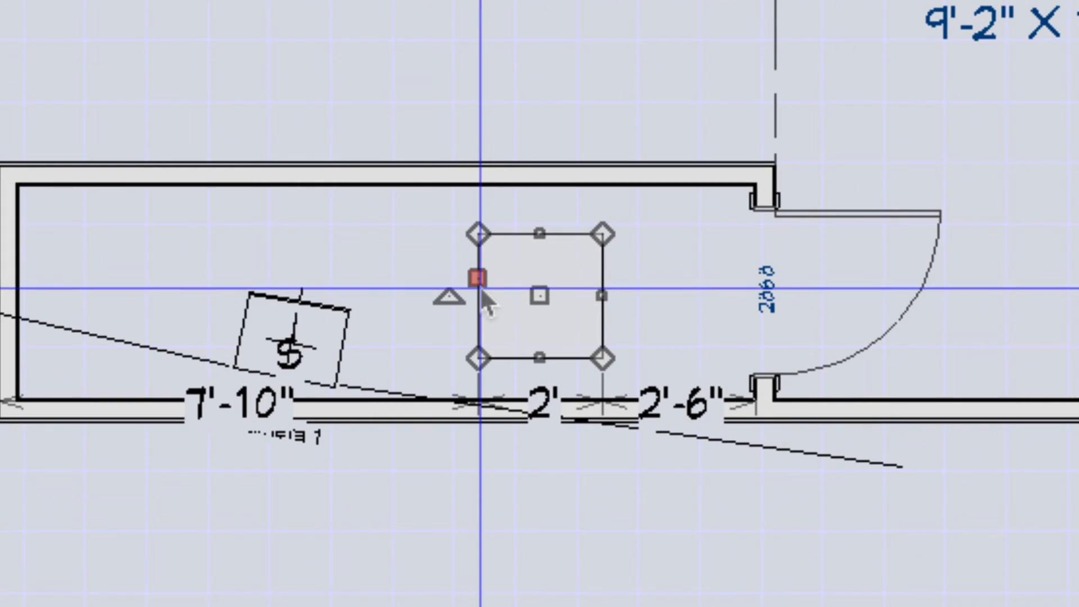
pyautogui.moveTo(477, 294); pyautogui.dragTo(76, 280)
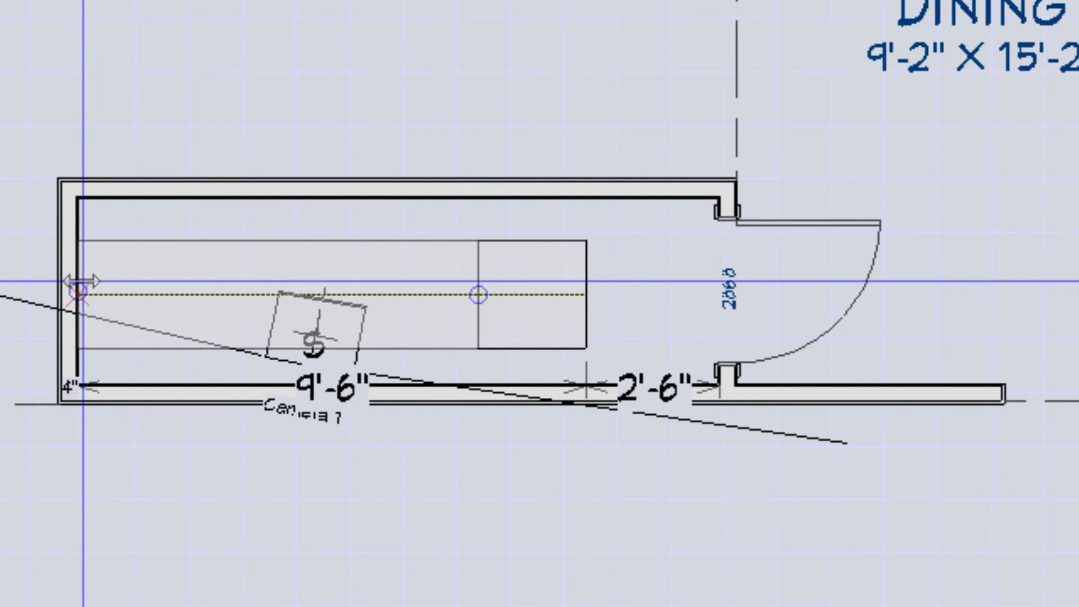
pyautogui.moveTo(332, 241); pyautogui.dragTo(330, 199)
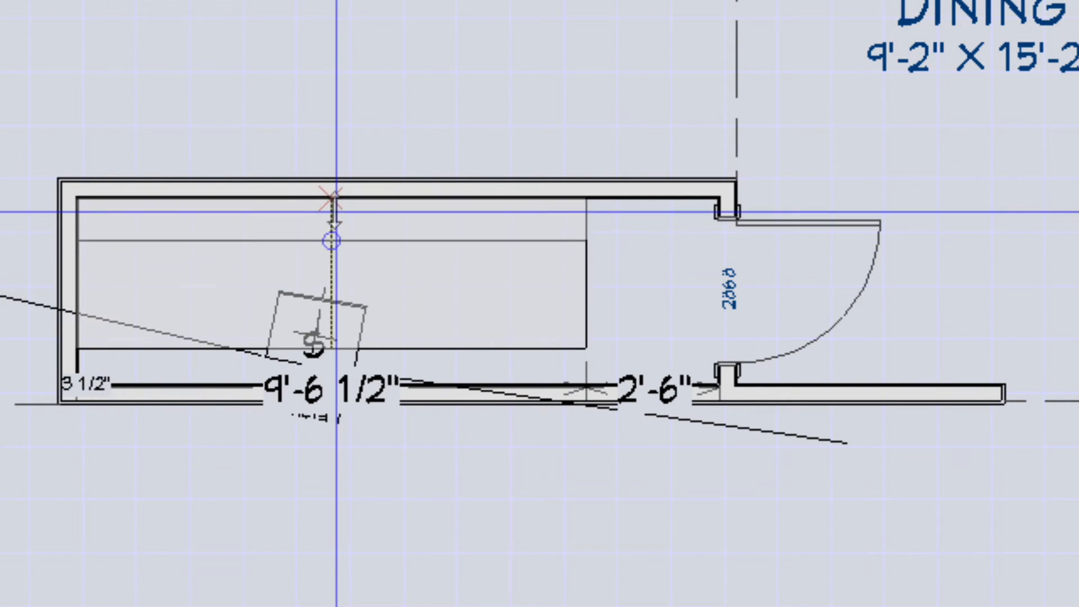
pyautogui.moveTo(327, 352); pyautogui.dragTo(327, 384)
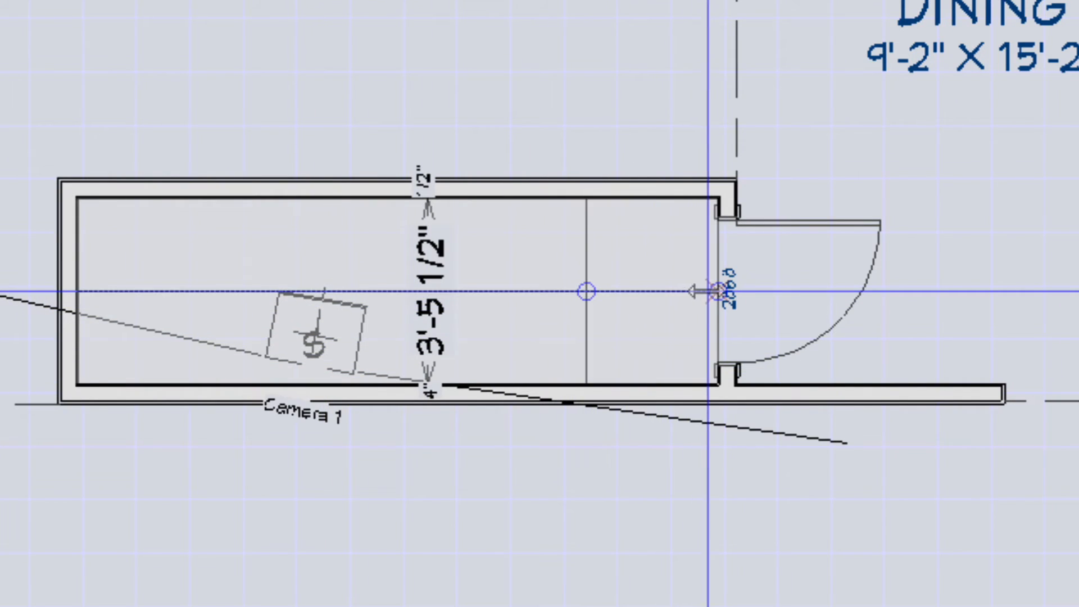
pyautogui.moveTo(584, 292); pyautogui.dragTo(718, 292)
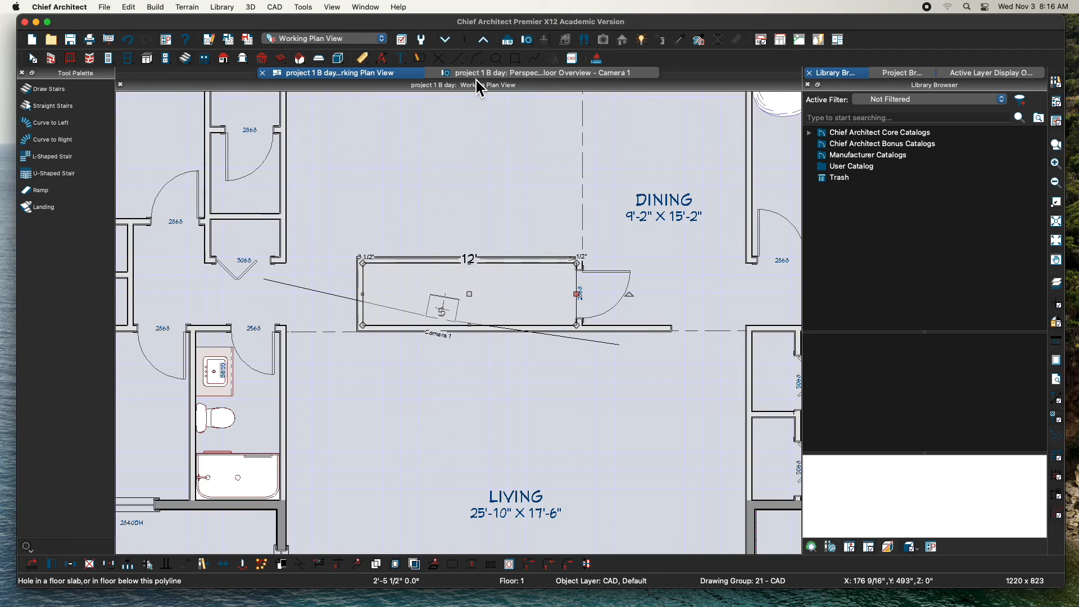
# Step: Examine the basement stairs and the floor opening above them from several angles in the perspective floor overview
pyautogui.click(488, 76)
pyautogui.moveTo(594, 272); pyautogui.dragTo(151, 284)
pyautogui.moveTo(238, 297); pyautogui.dragTo(120, 272)
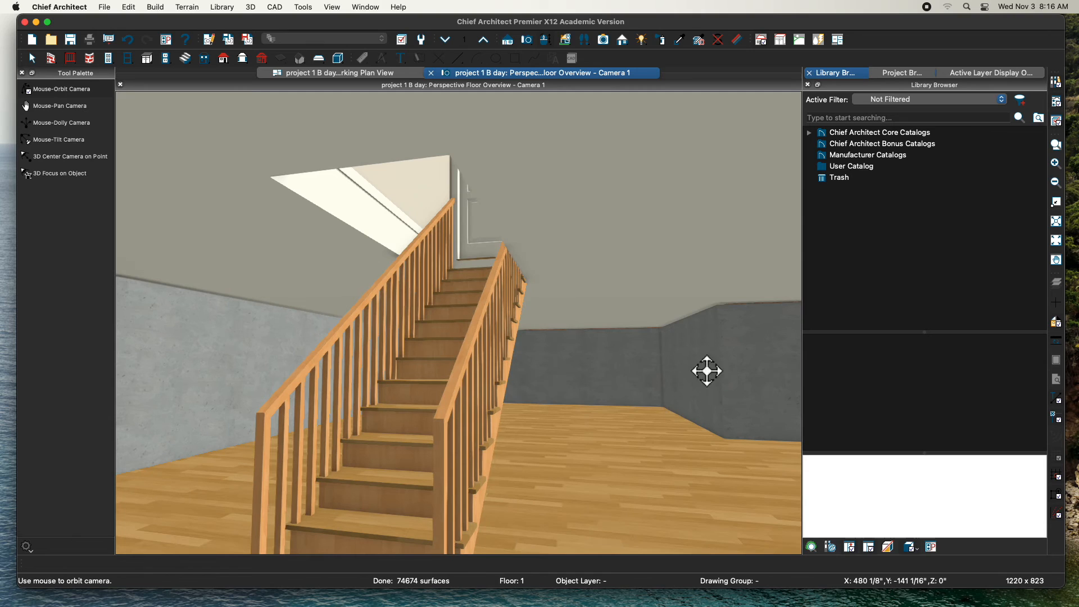
pyautogui.moveTo(565, 380); pyautogui.dragTo(335, 392)
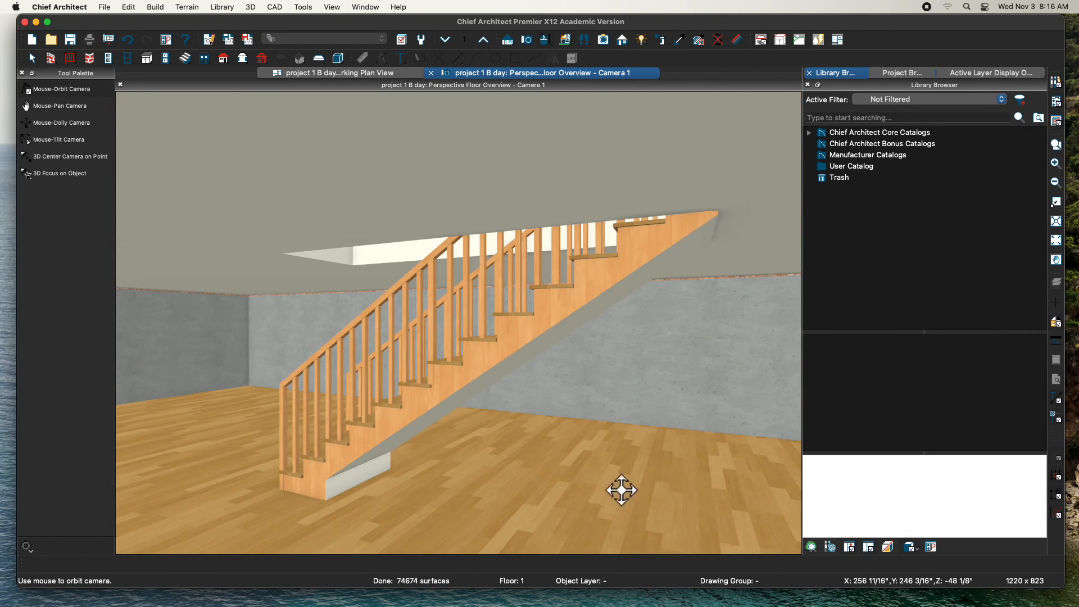
pyautogui.moveTo(638, 365); pyautogui.dragTo(388, 110)
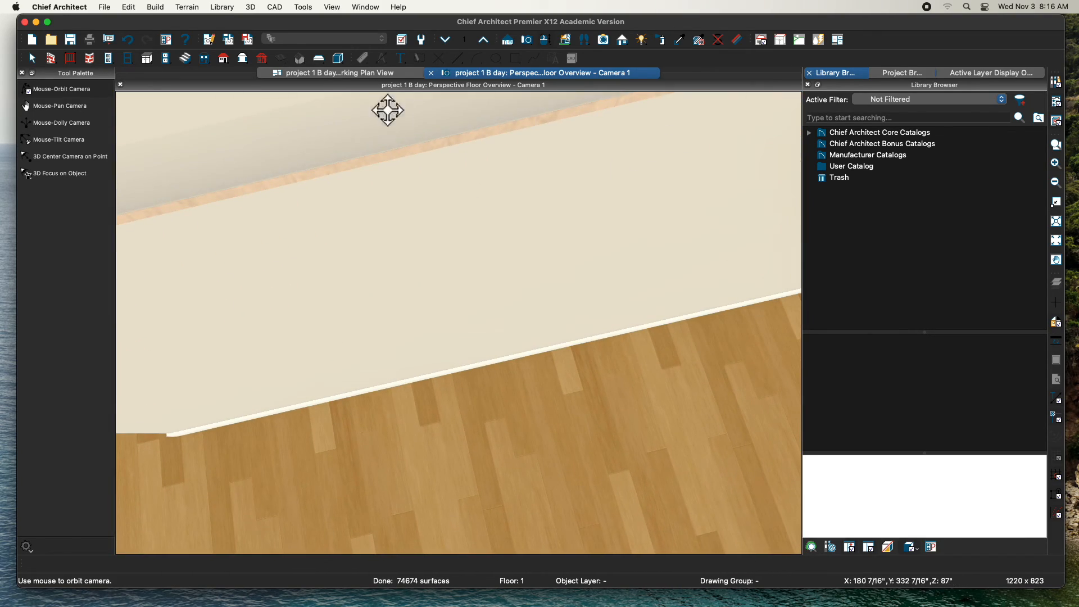
# Step: Return to the plan view and switch it to floor 0, showing the whole foundation with the stairs
pyautogui.click(353, 74)
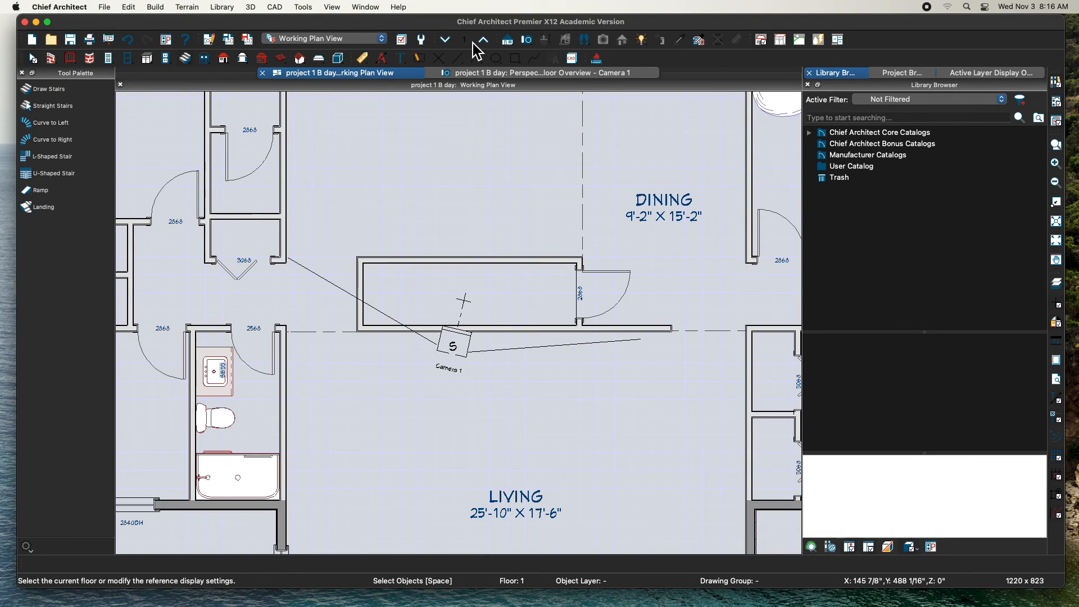
pyautogui.click(445, 40)
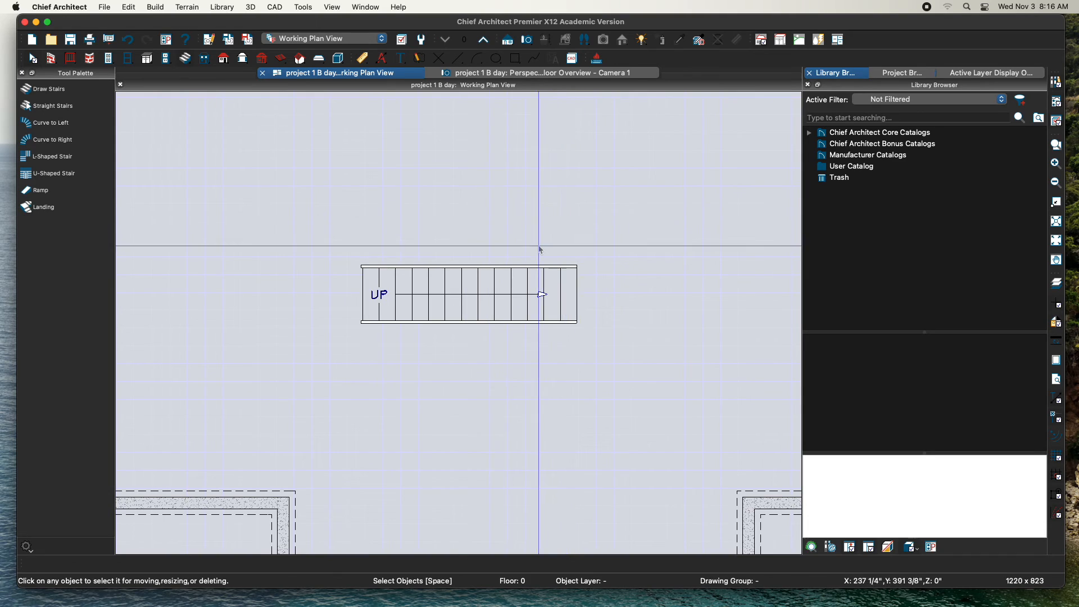
pyautogui.scroll(2, 540, 250)
pyautogui.scroll(-5, 539, 250)
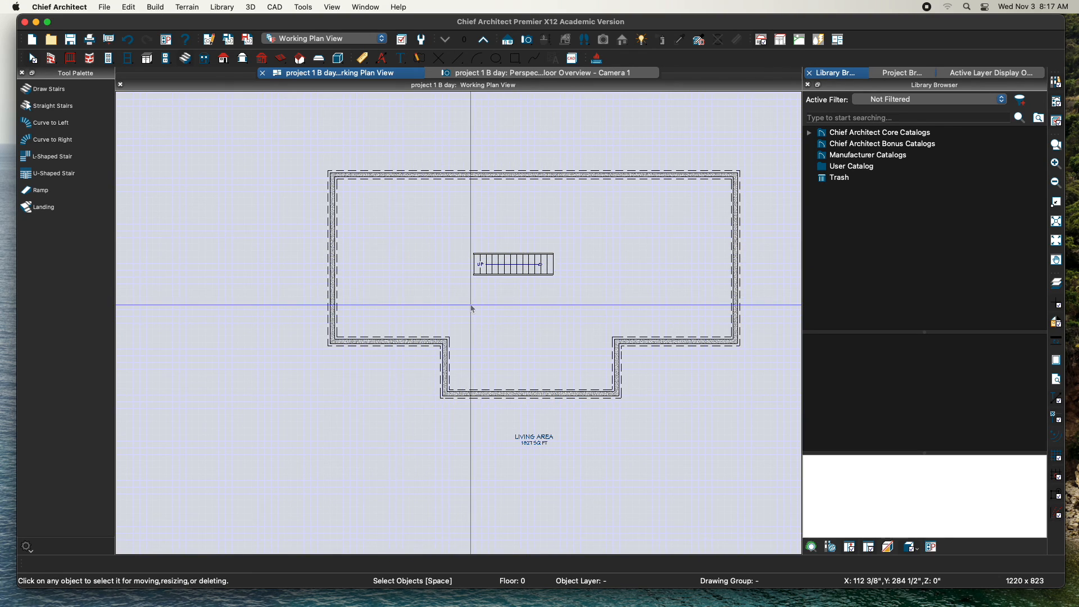
pyautogui.scroll(-1, 471, 308)
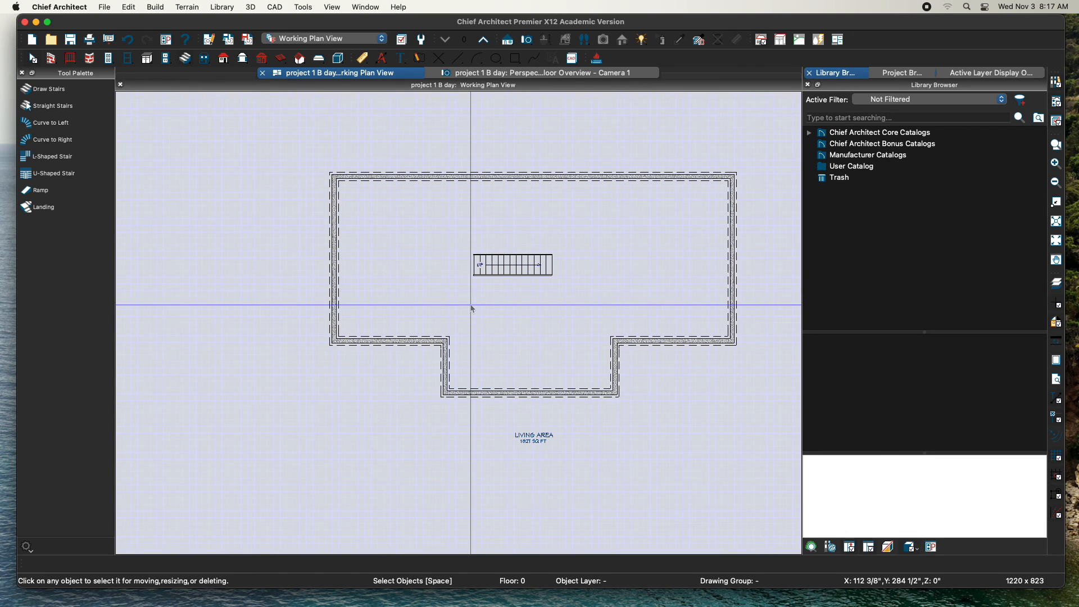